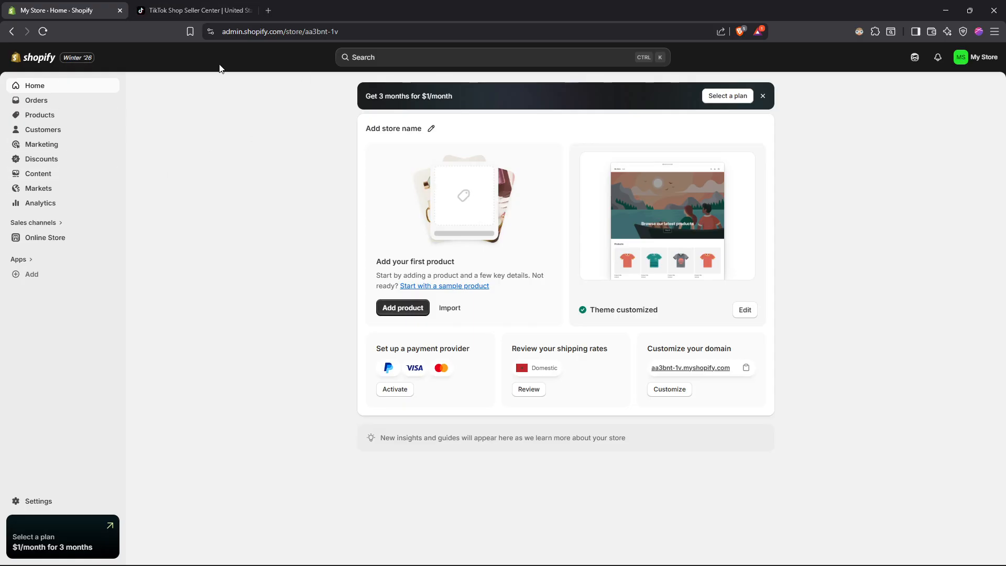
Step: Open the Shopify App Store from the store admin's app suggestions
left_click(27, 260)
left_click(30, 275)
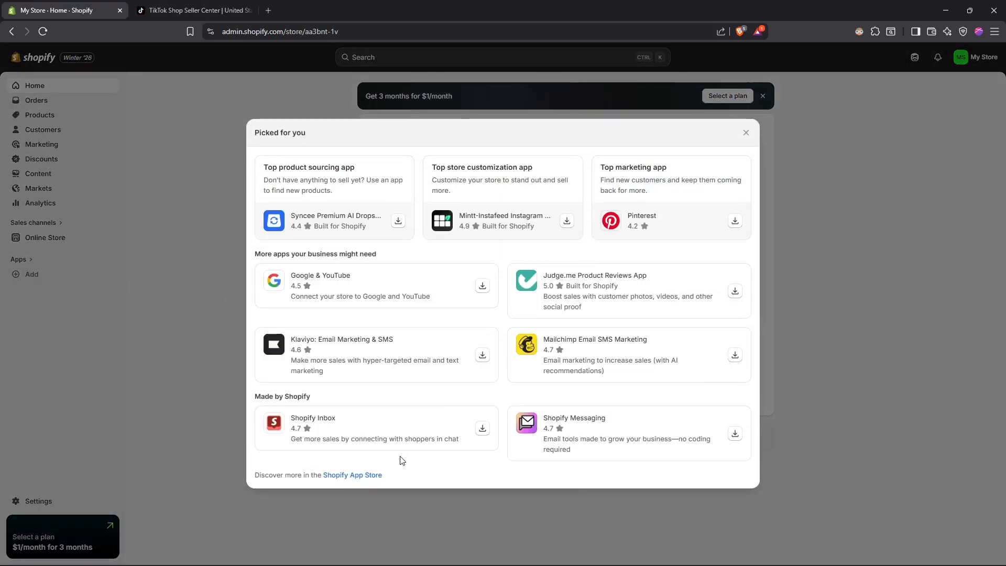
left_click(367, 476)
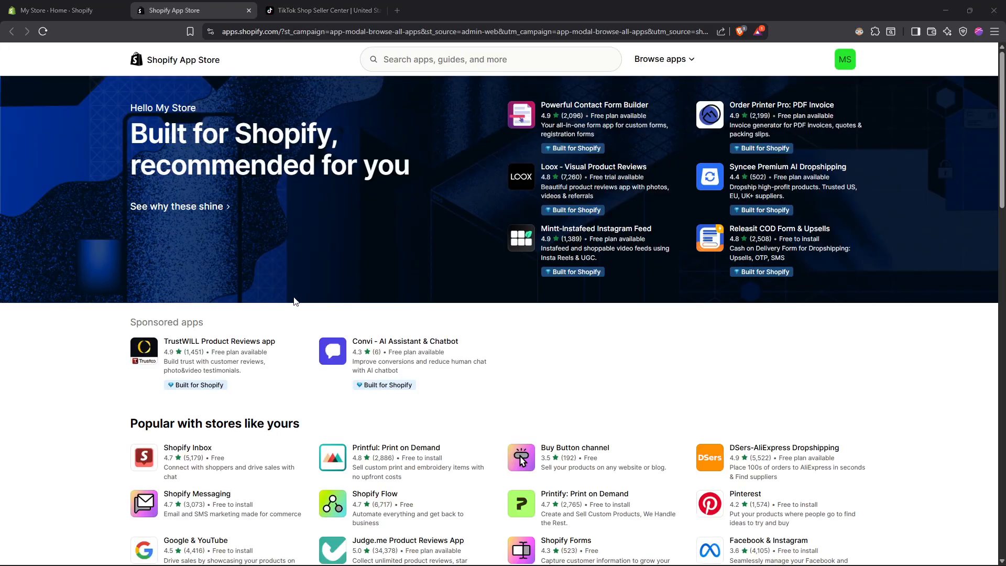
Step: Search the Shopify App Store for "tiktok shop"
left_click(448, 63)
type("tiko")
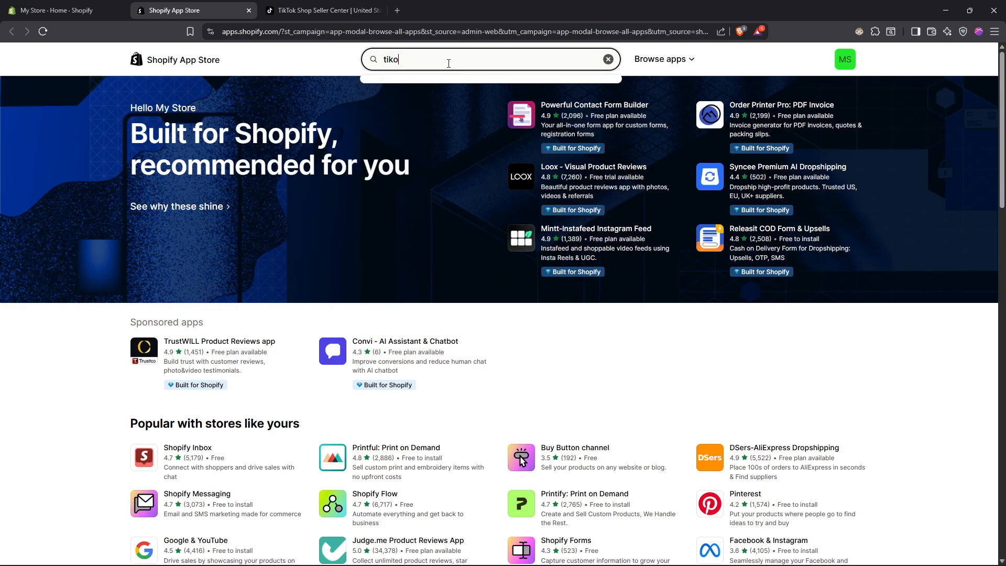
type("tk  shop")
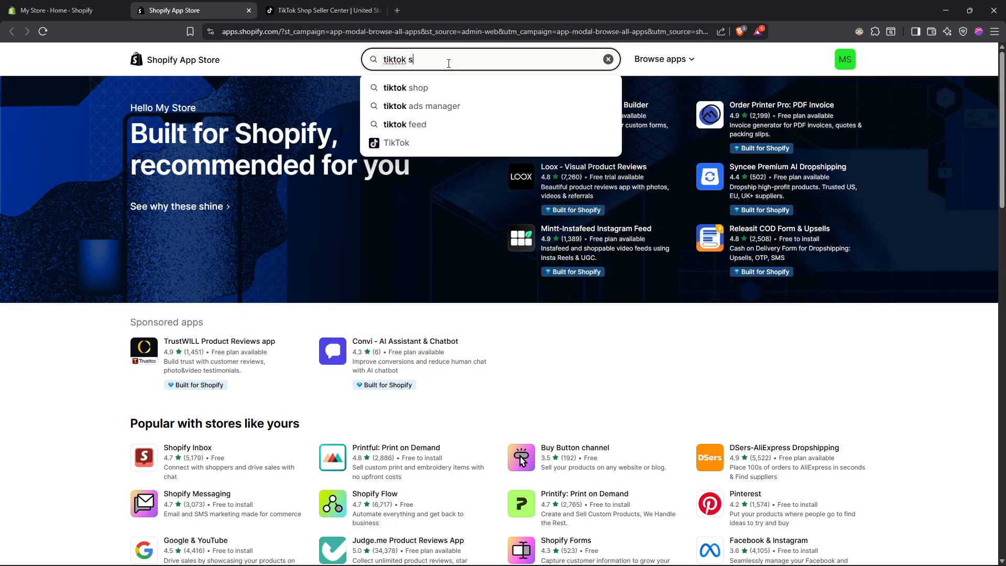
key("Return")
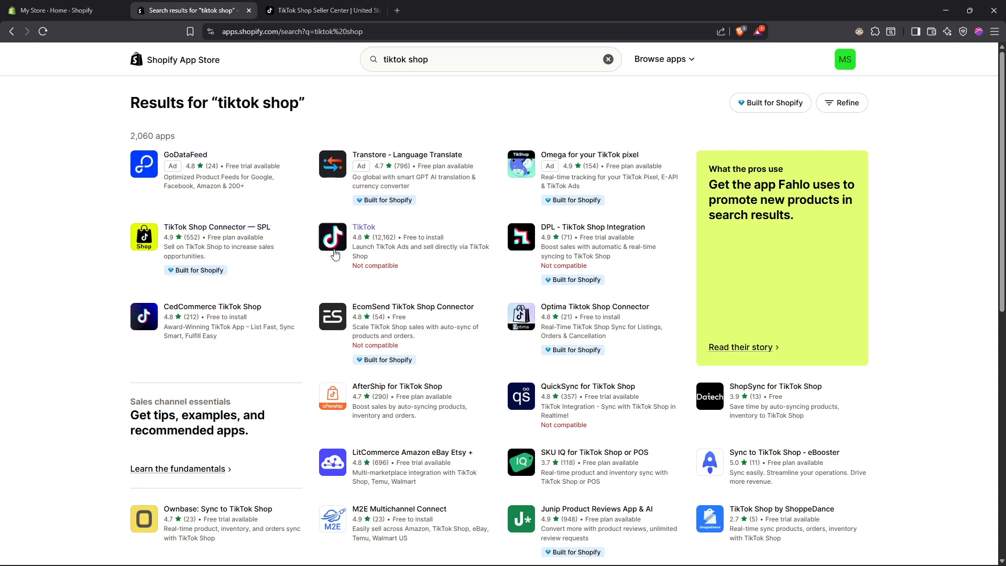
Step: Open the official TikTok app listing from the search results and check its compatibility with the store
left_click(416, 246)
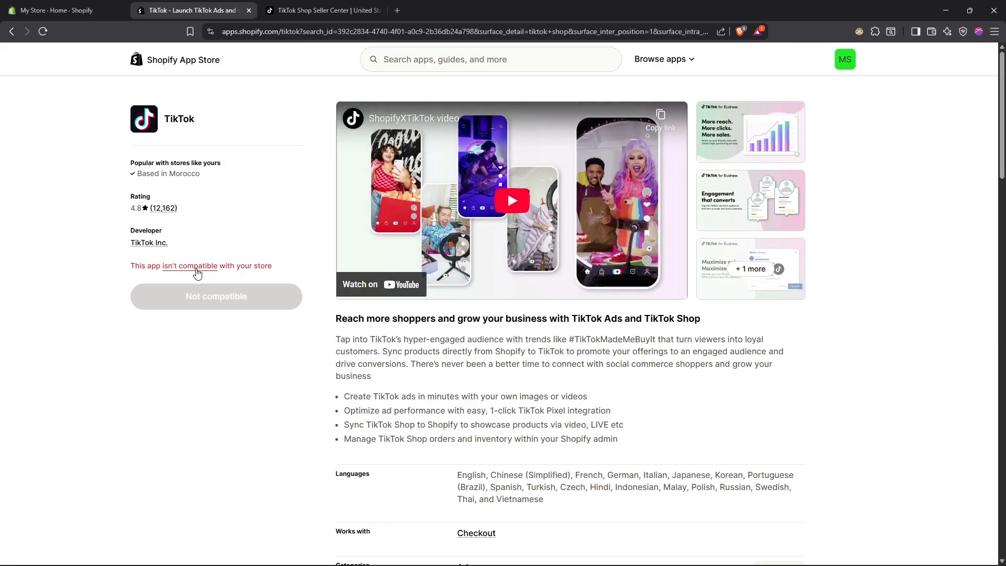
mouse_move(128, 266)
left_mouse_down()
mouse_move(289, 271)
mouse_move(124, 273)
left_mouse_up()
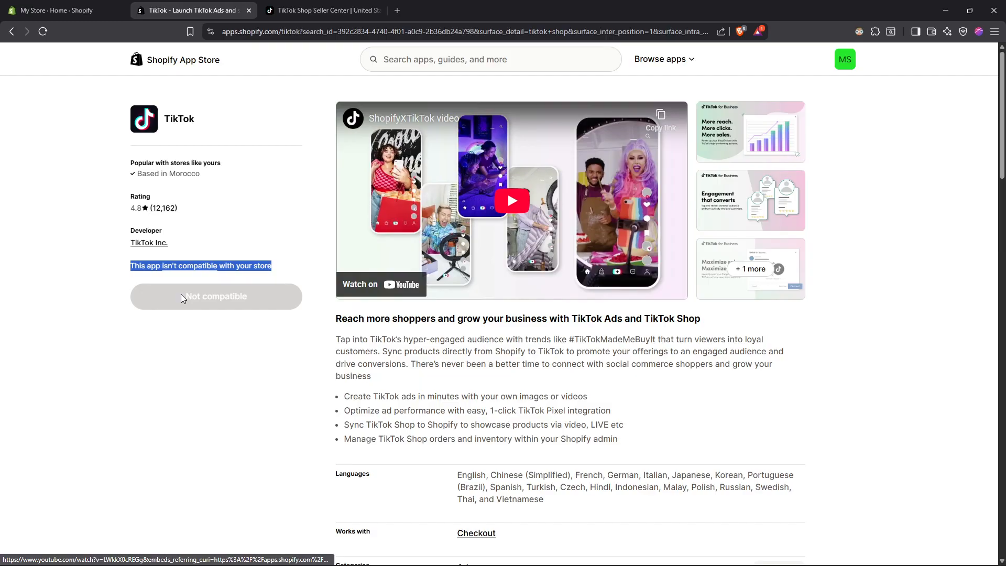
left_click(204, 325)
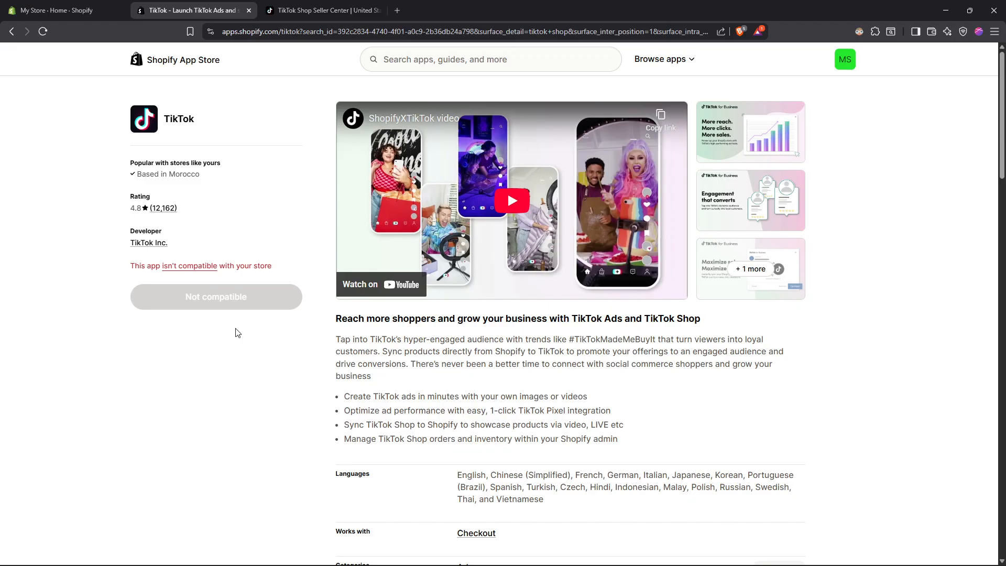
Step: Switch to TikTok Shop Seller Center to review the seller verification stages, and return to the TikTok app listing
left_click(323, 10)
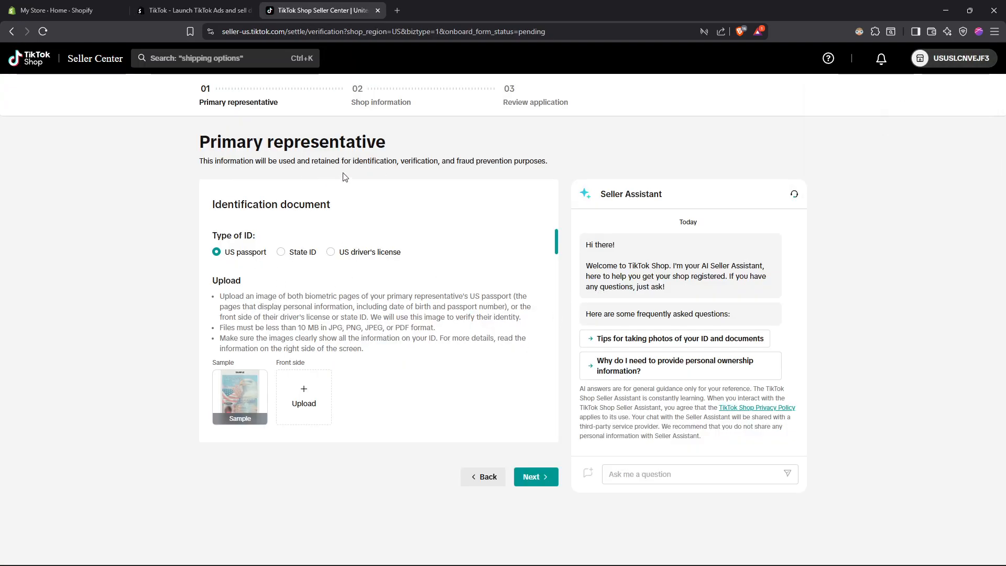
left_click_drag(198, 103, 371, 102)
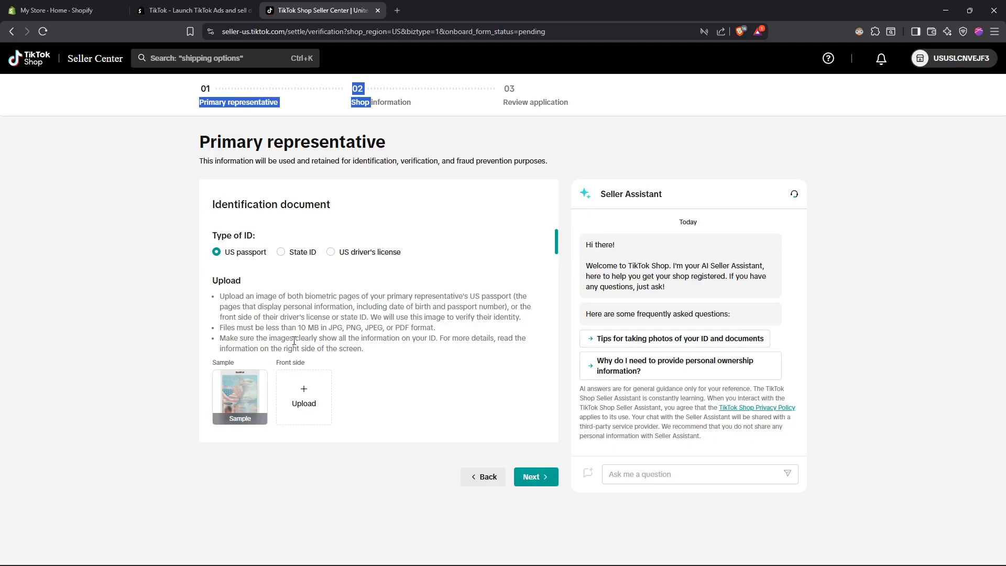
left_click(437, 216)
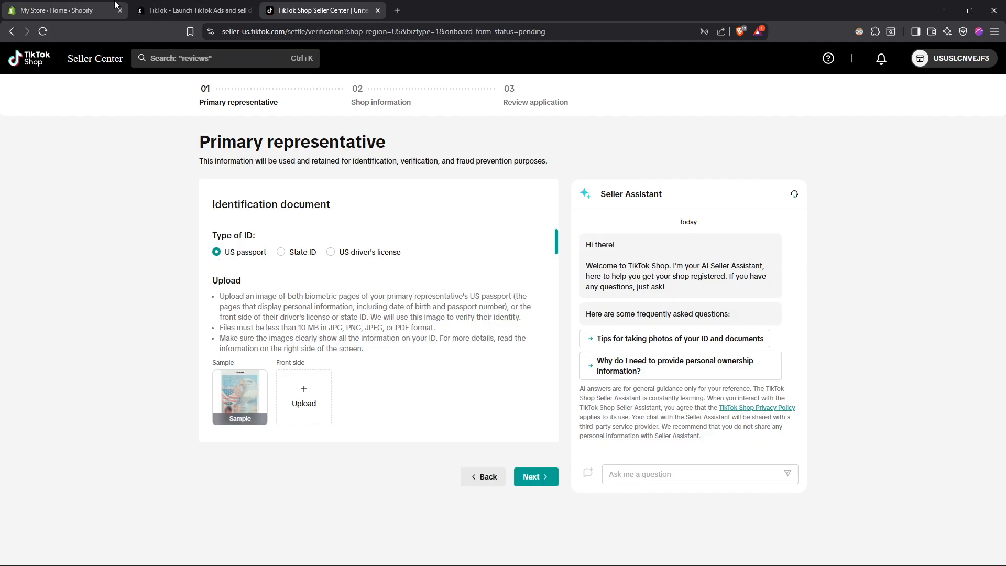
left_click(215, 6)
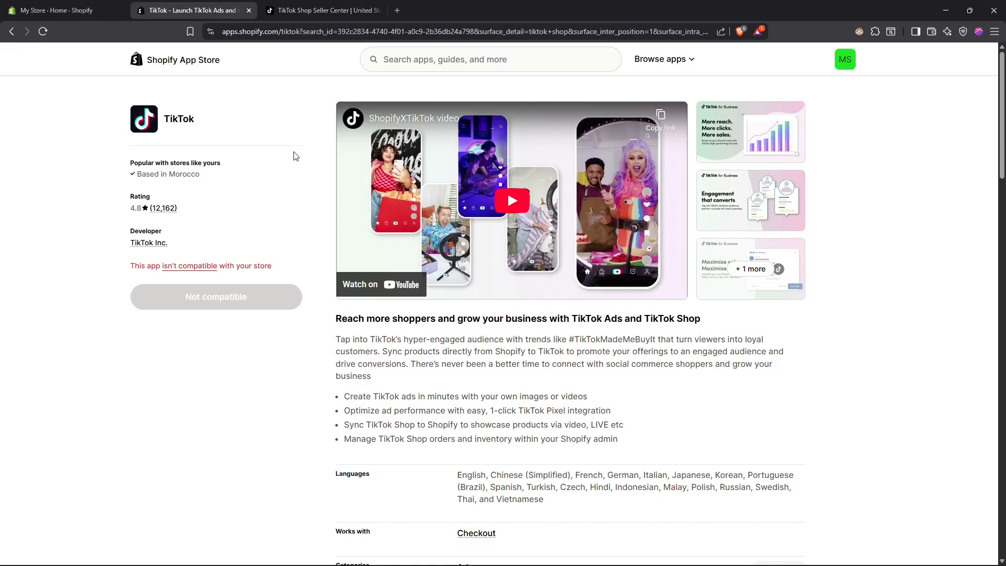
key("ctrl+Tab")
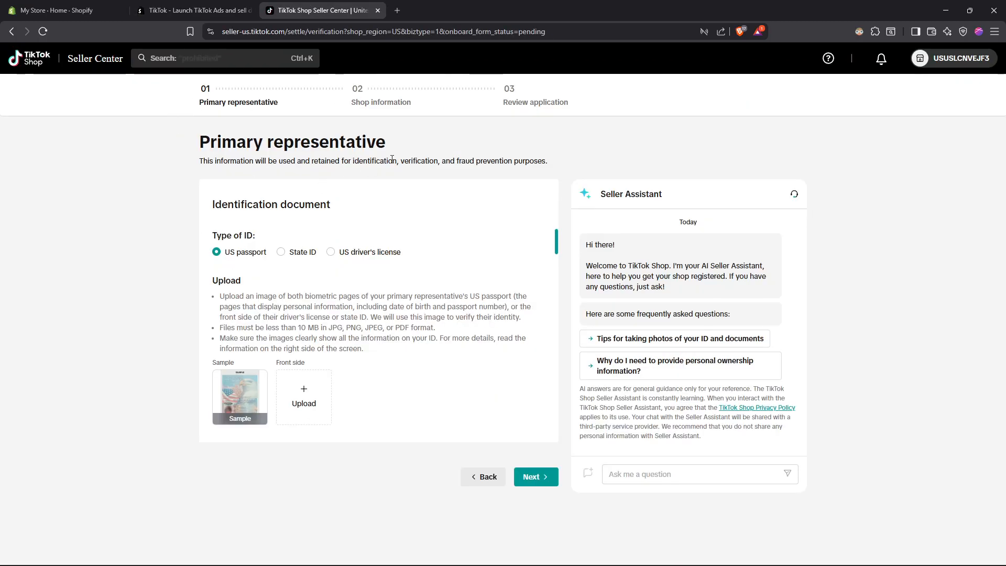
key("ctrl+Tab")
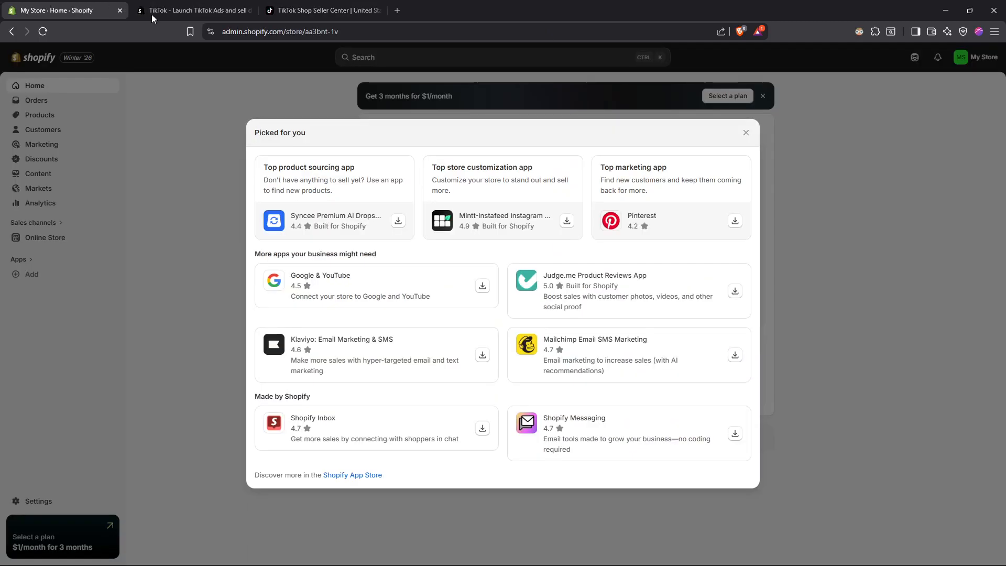
key("ctrl+Tab")
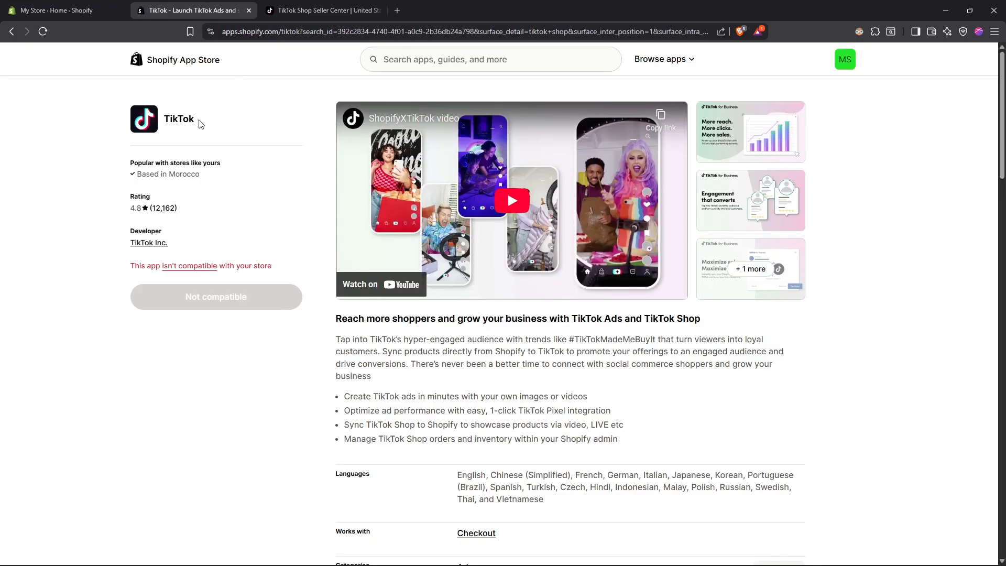
Step: Go back to the "tiktok shop" search results and open the TikTok Shop Connector — SPL listing
key("alt+Left")
key("alt+Left")
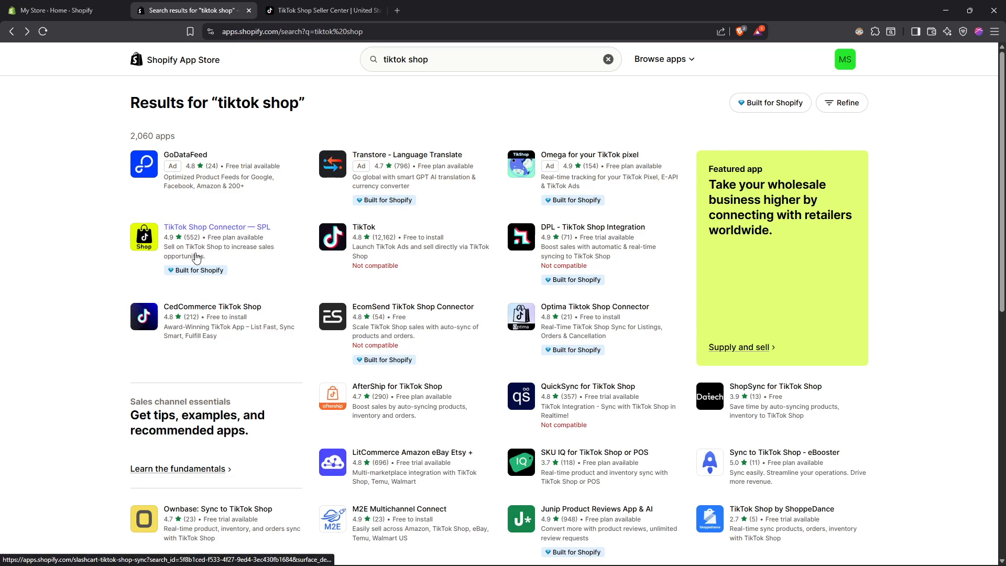
left_click(208, 238)
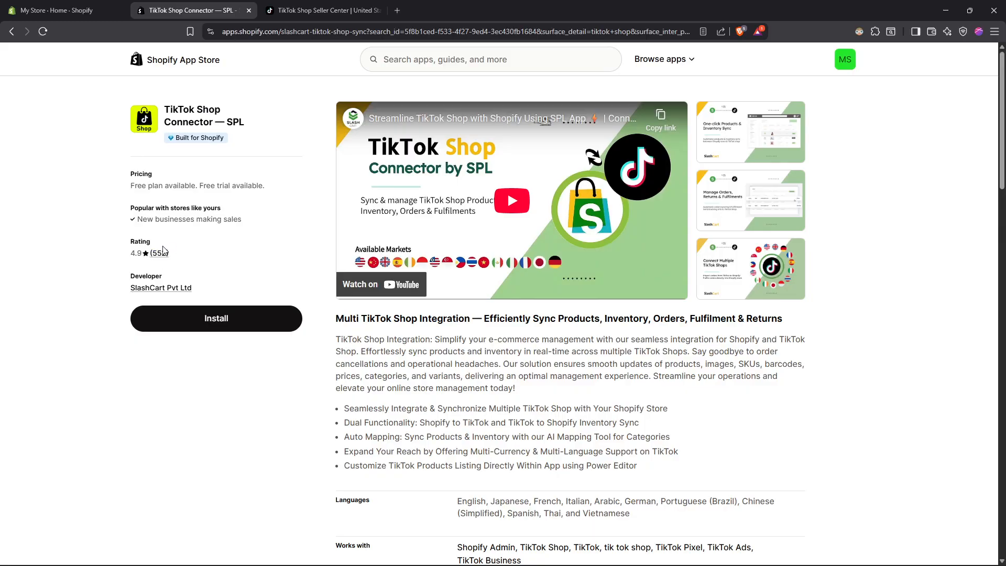
Step: Review the connector's pricing plans and merchant reviews, and install it on the Shopify store
scroll(225, 258, "down", 8)
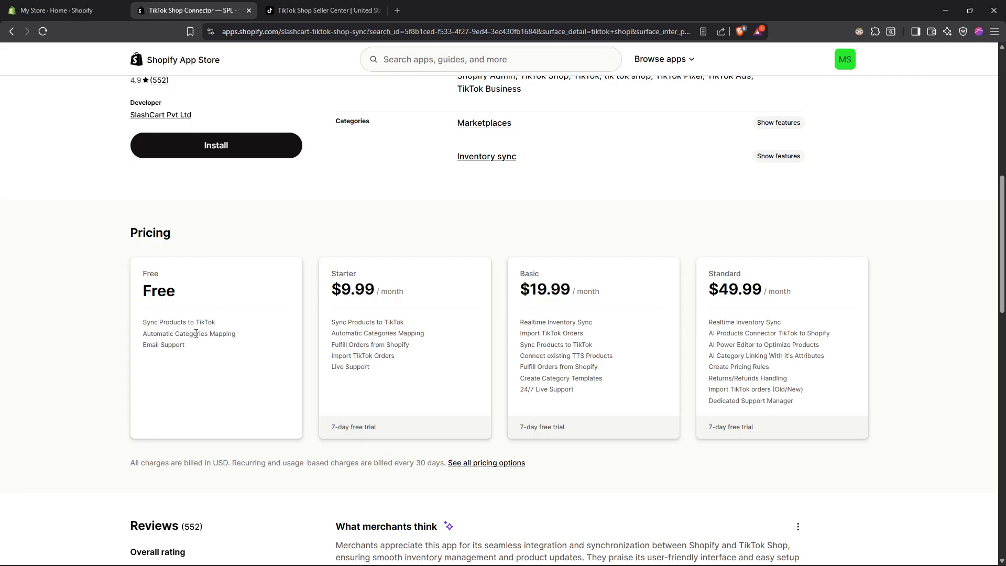
scroll(201, 333, "down", 6)
scroll(262, 338, "down", 5)
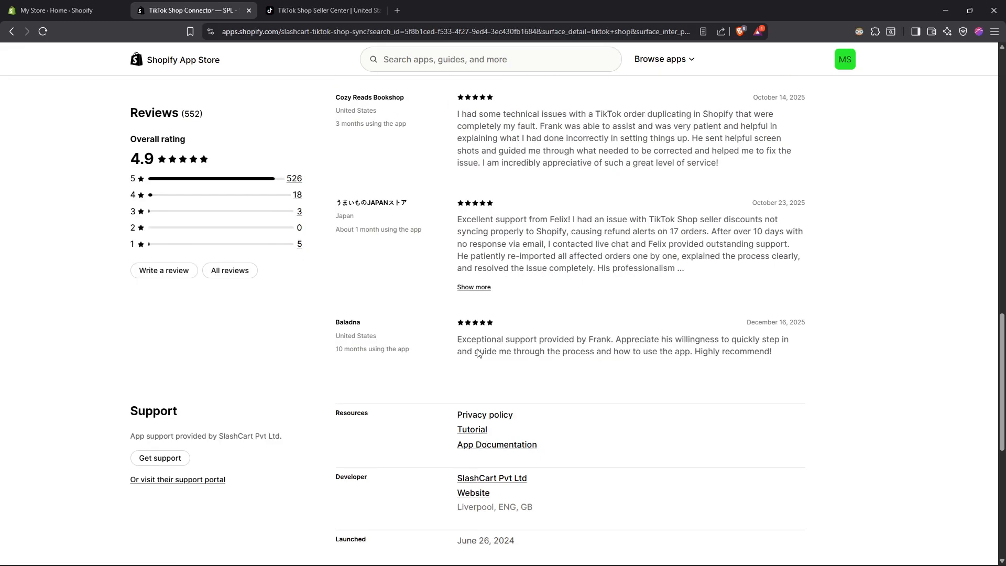
scroll(451, 283, "up", 15)
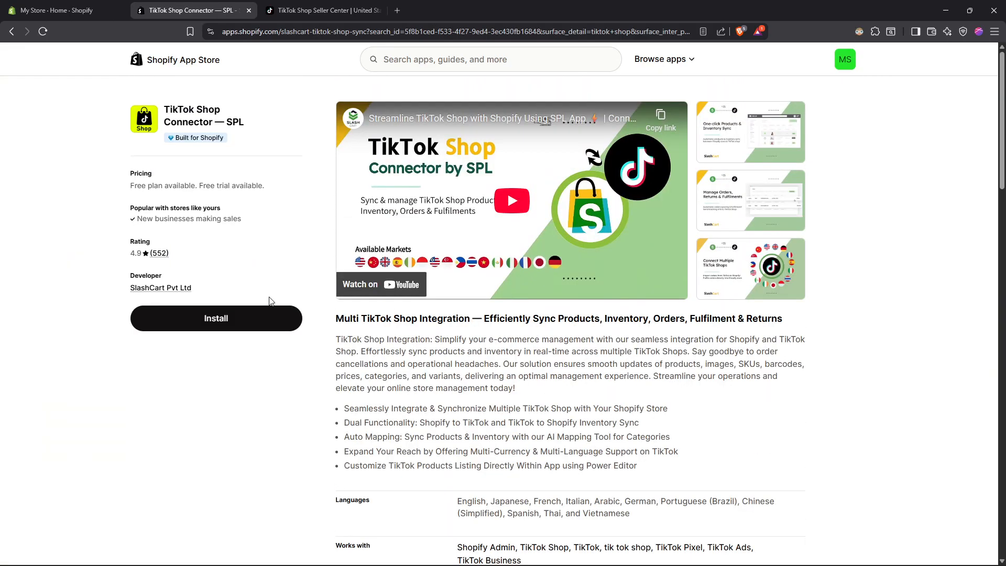
left_click(221, 314)
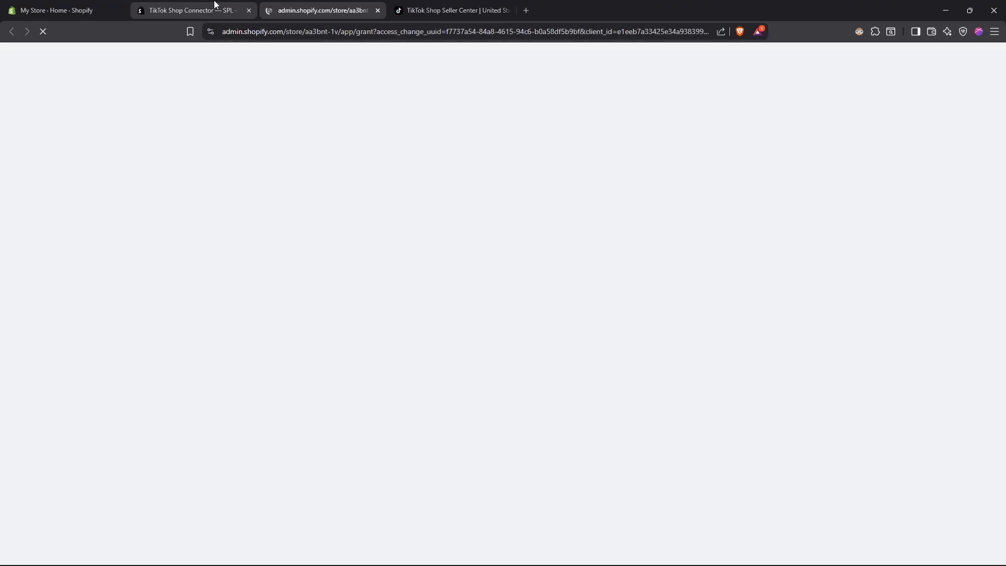
left_click(709, 281)
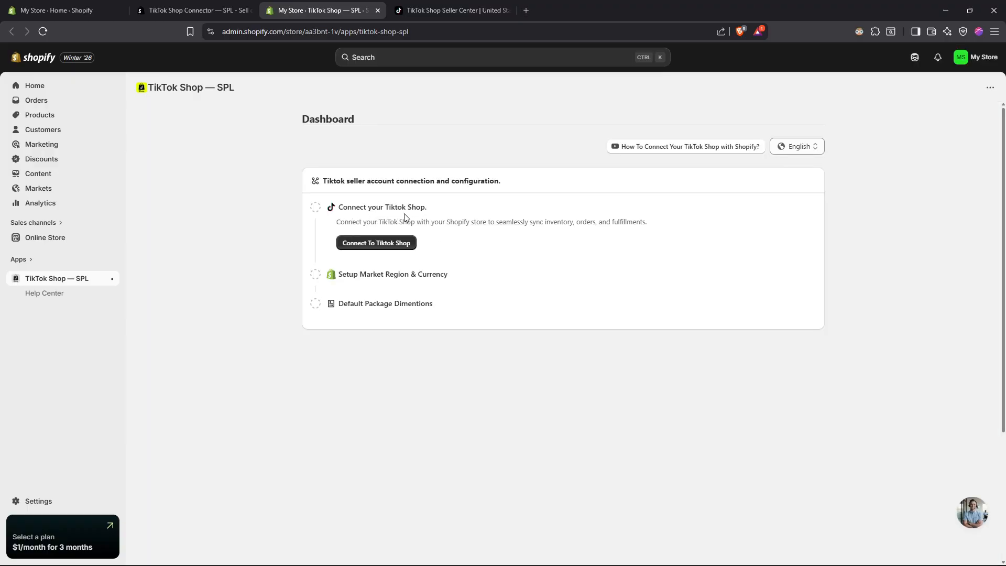
Step: Show the region choices for connecting TikTok Shop and check the account signed in to TikTok Shop Seller Center
left_click(394, 244)
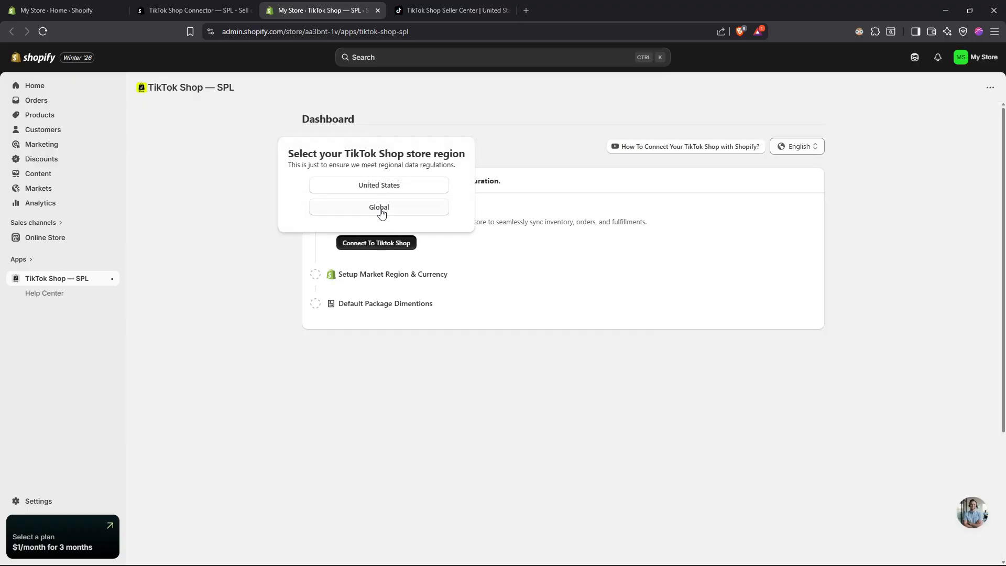
left_click_drag(300, 157, 460, 159)
left_click(436, 10)
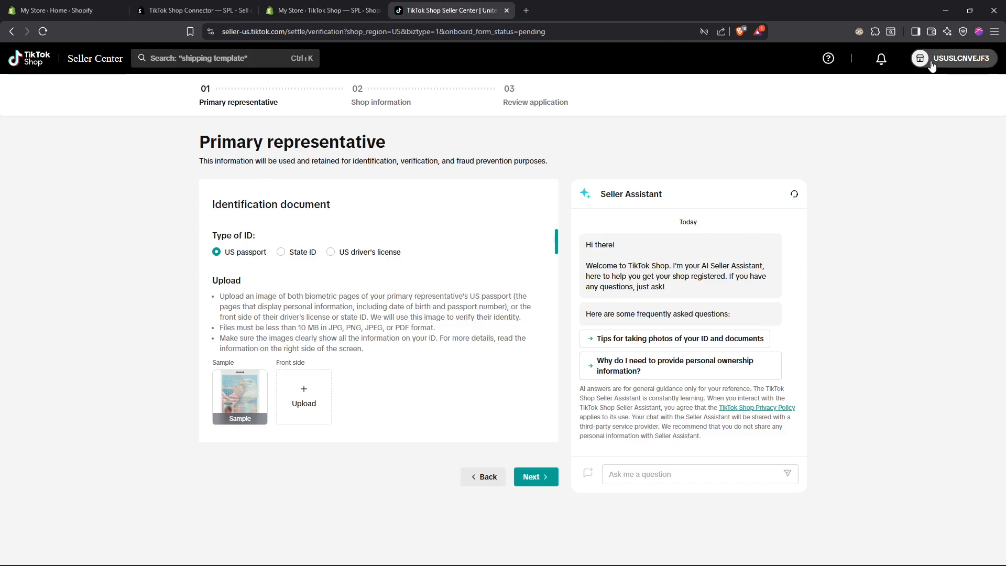
mouse_move(933, 64)
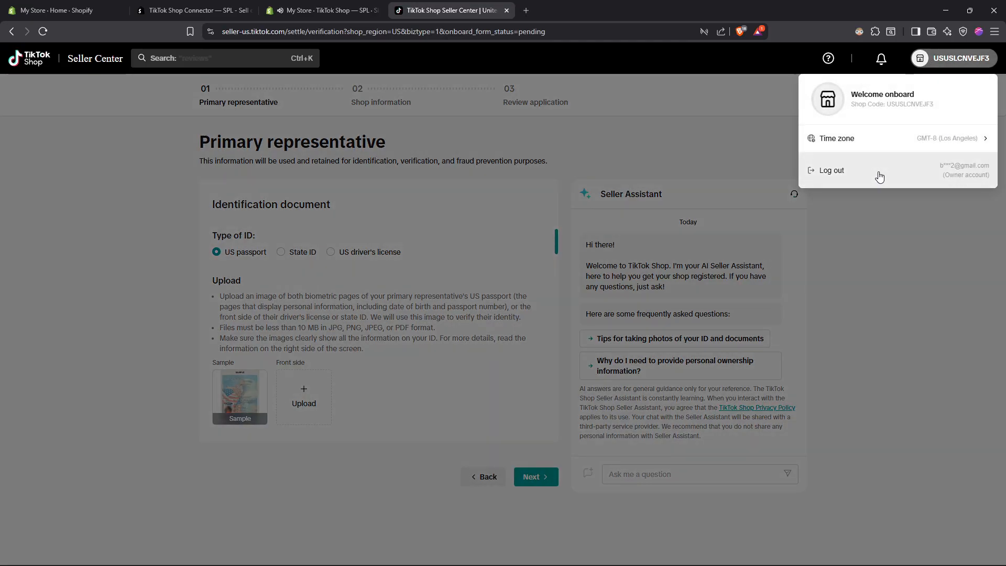
left_click(714, 139)
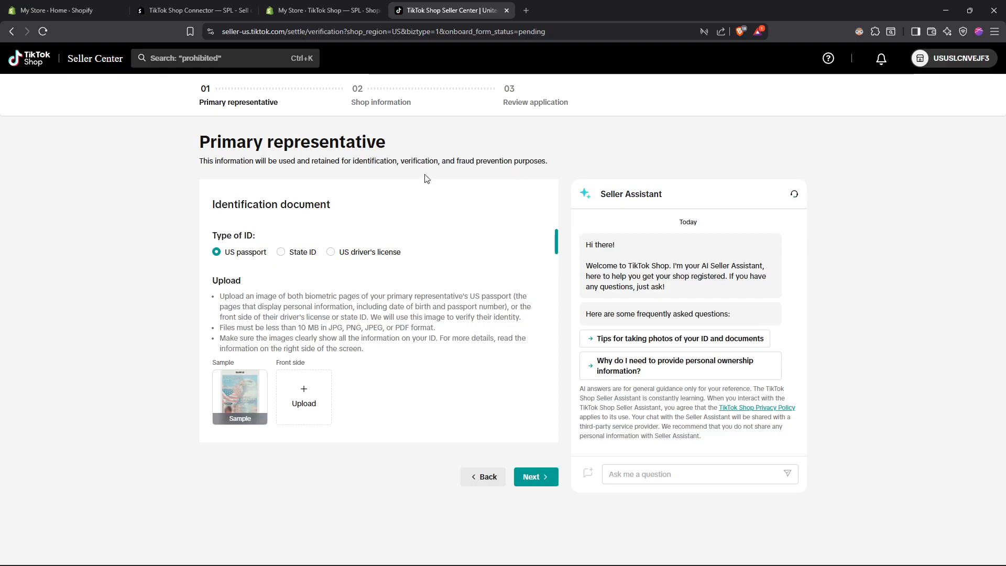
key("ctrl+shift+Tab")
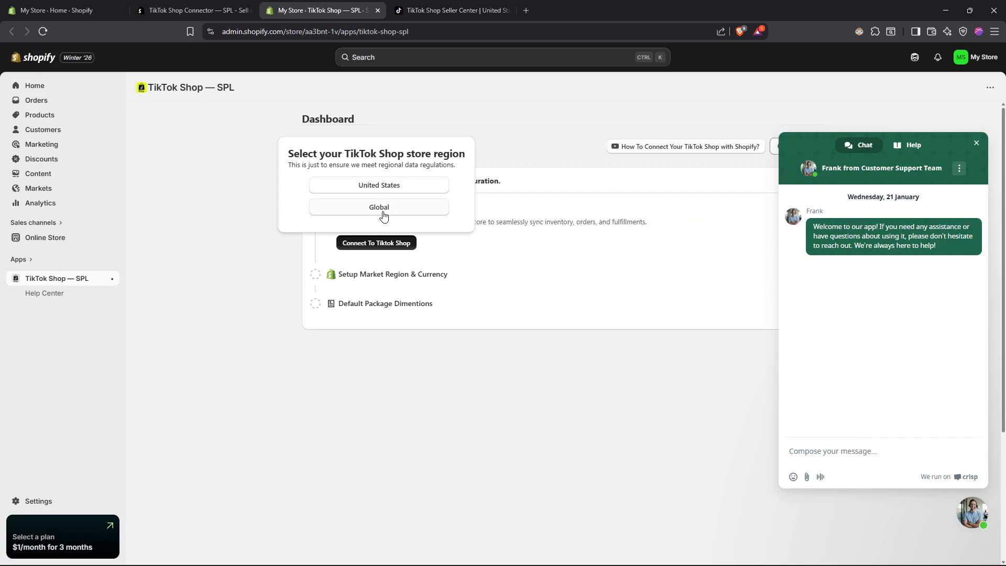
Step: Close the support chat and start the TikTok Shop connection with the United States region
left_click(975, 143)
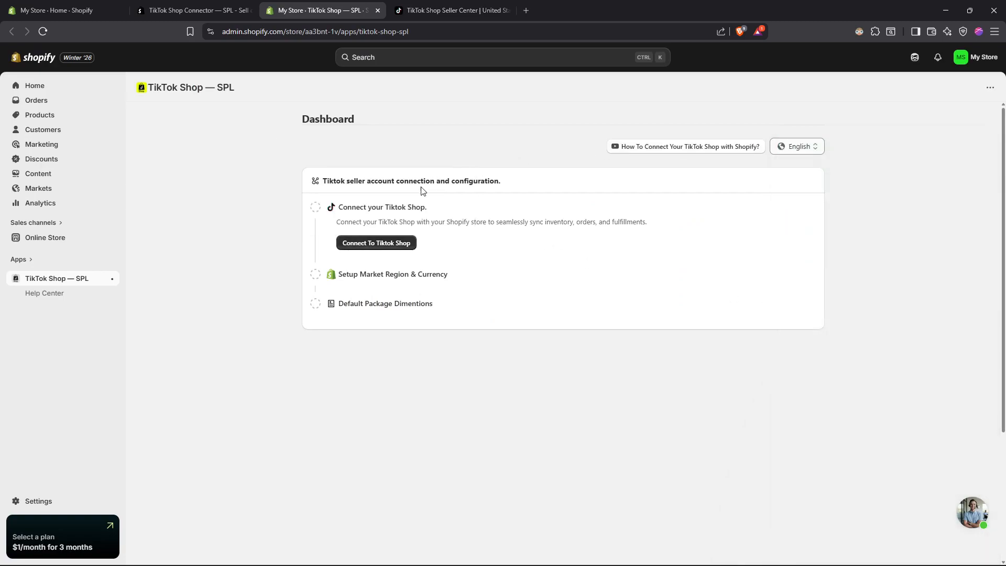
left_click(376, 245)
left_click(375, 190)
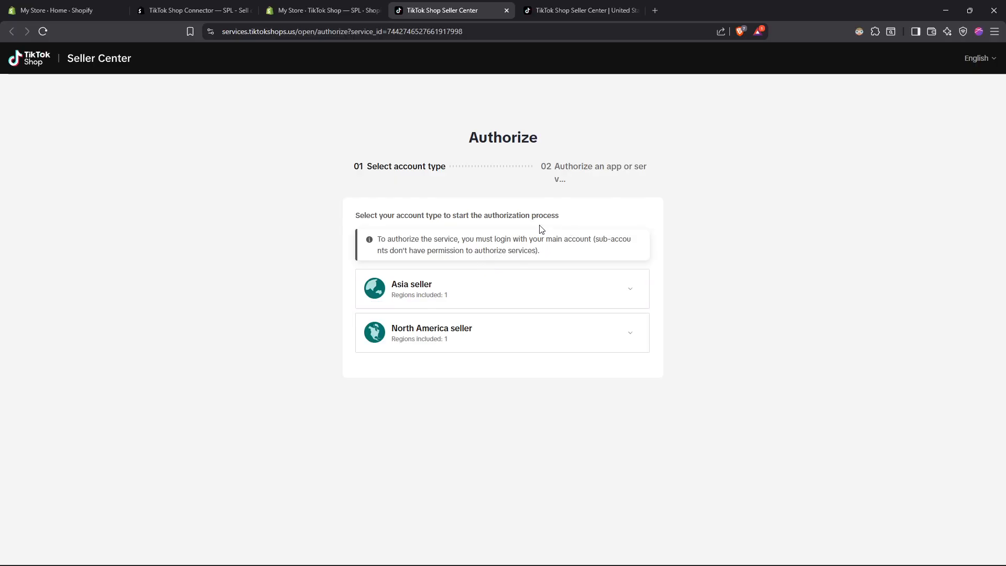
Step: Continue the authorization as a North America seller from the United States and dismiss the site's notification request
left_click(497, 345)
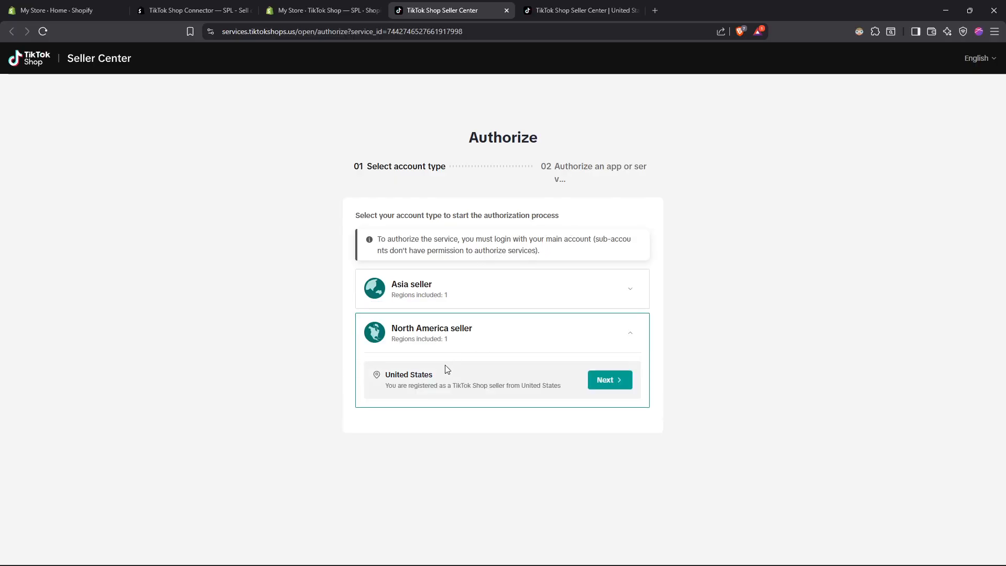
left_click(612, 382)
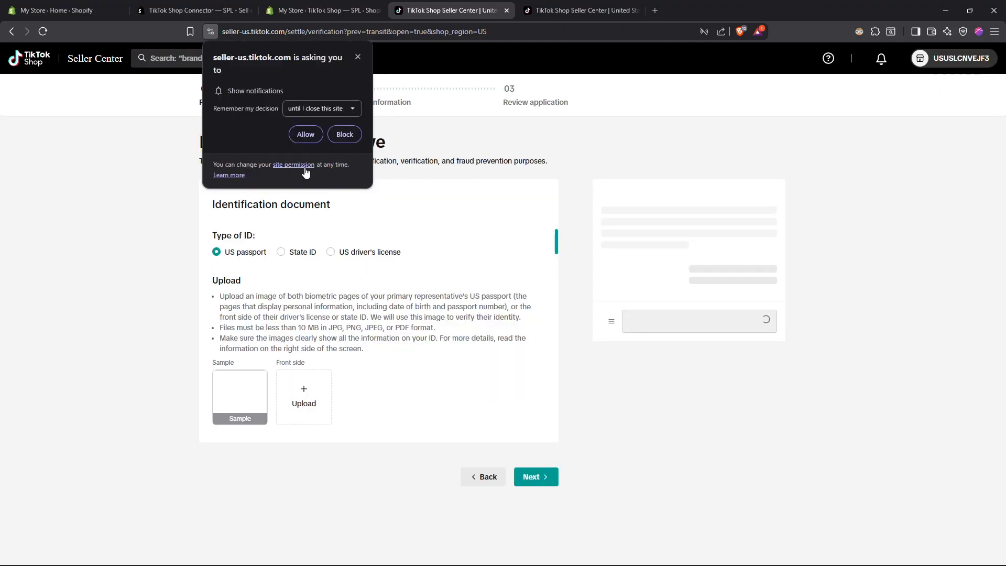
left_click(358, 57)
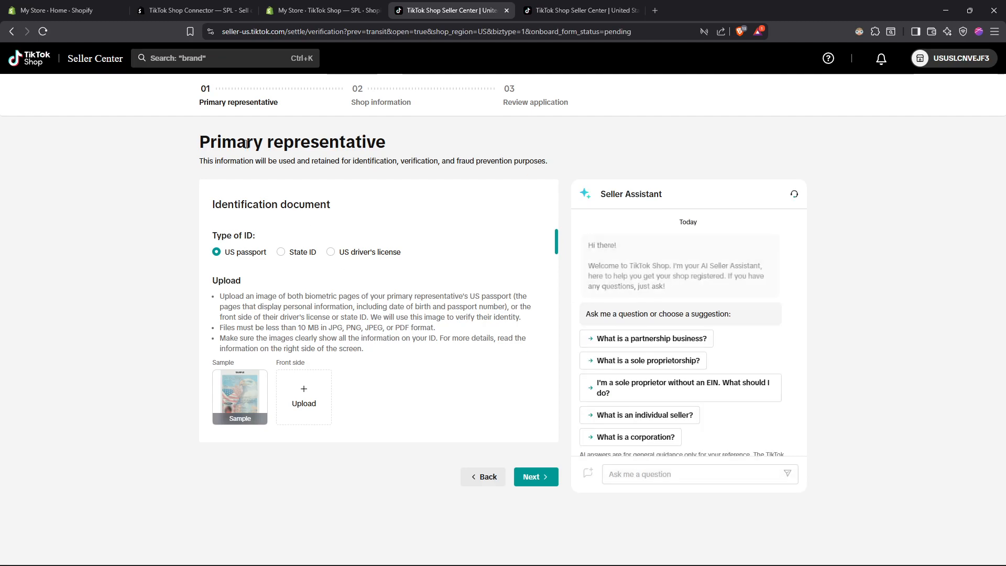
Step: Review the seller verification stages, and return to the TikTok Shop — SPL dashboard with the region choices closed
left_click_drag(200, 89, 573, 106)
left_click(573, 105)
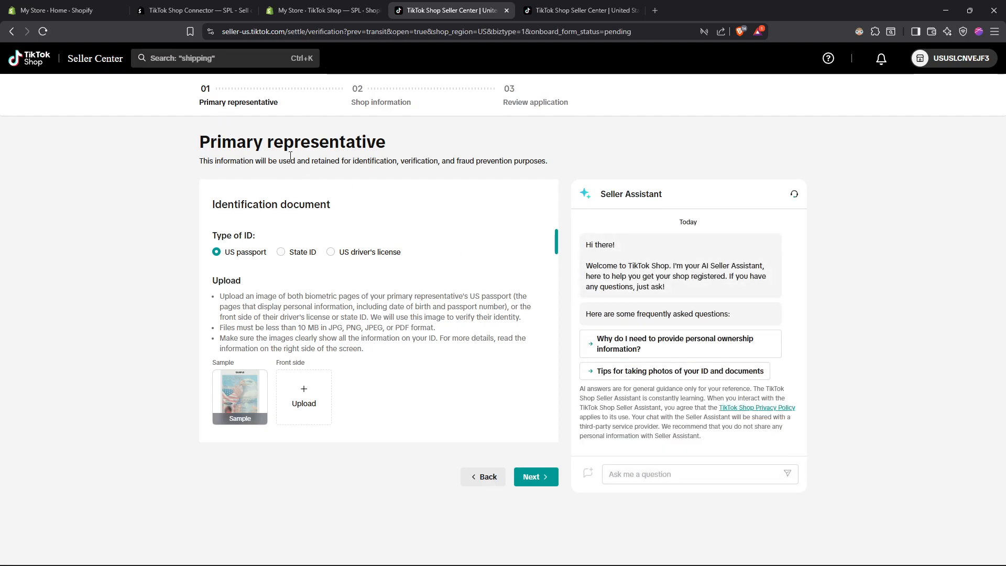
left_click(323, 11)
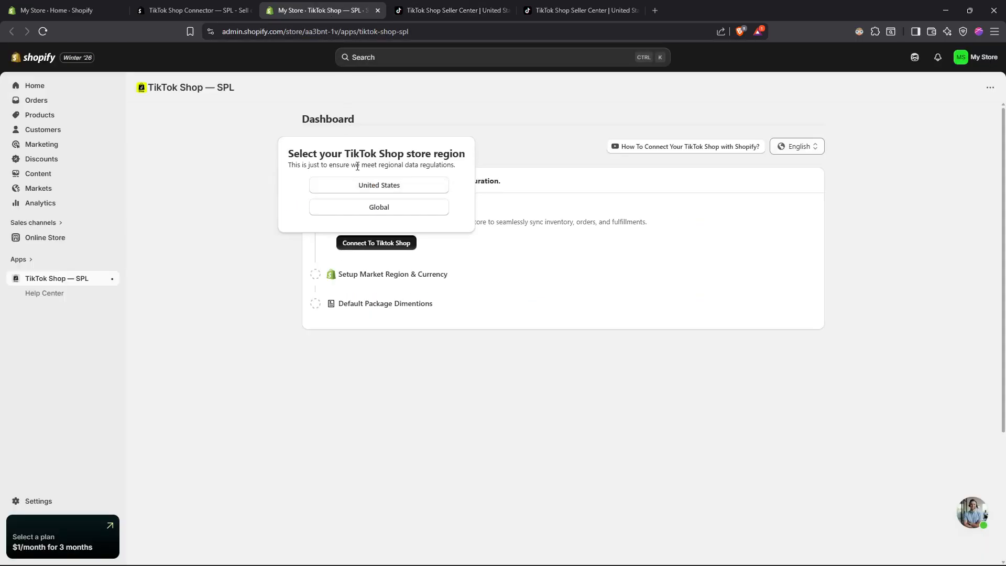
left_click(270, 313)
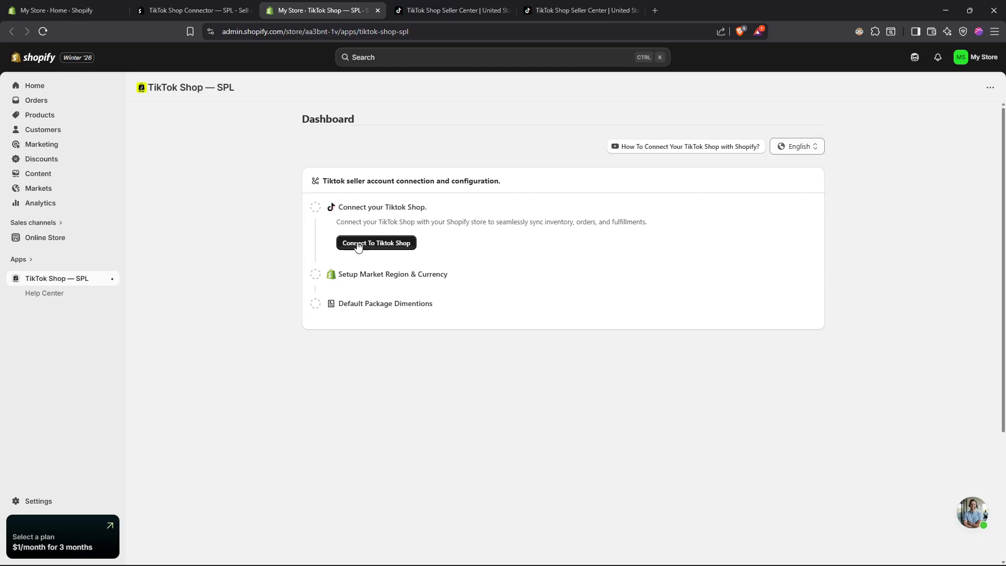
Step: Point out the Setup Market Region & Currency and Default Package Dimensions stages, and check the primary representative verification page in Seller Center
left_click_drag(469, 276, 337, 274)
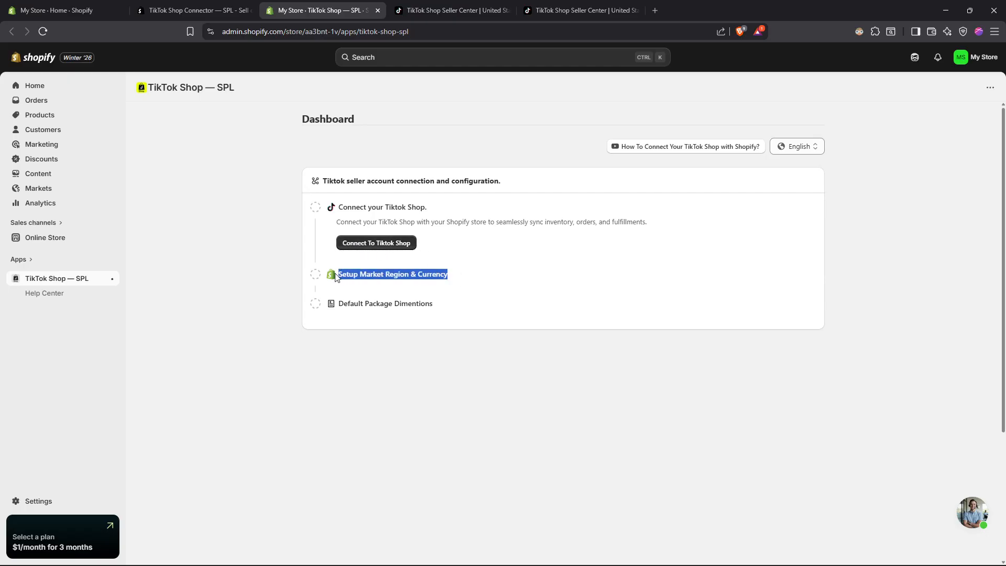
left_click(338, 278)
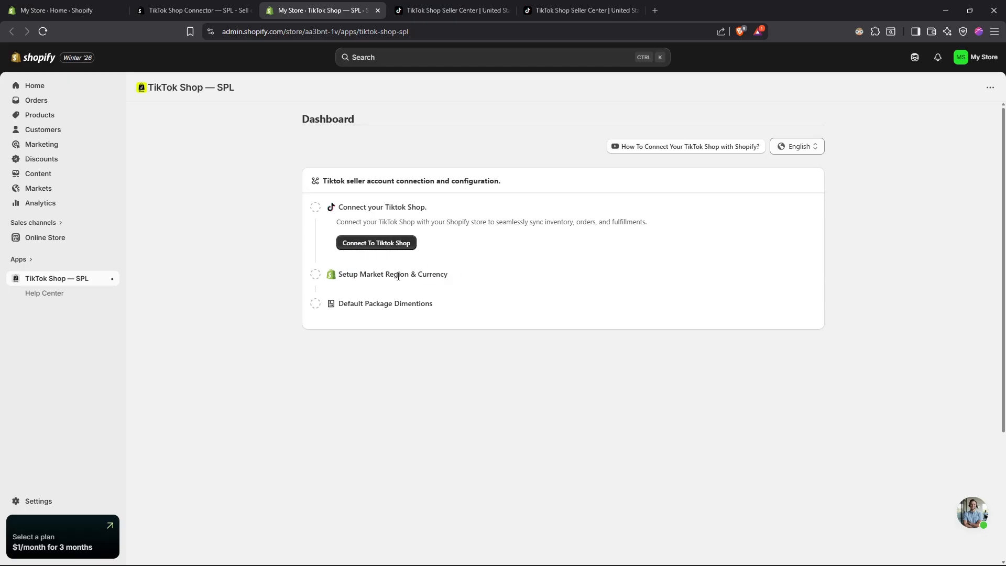
left_click_drag(450, 314, 372, 346)
left_click(372, 347)
left_click(470, 6)
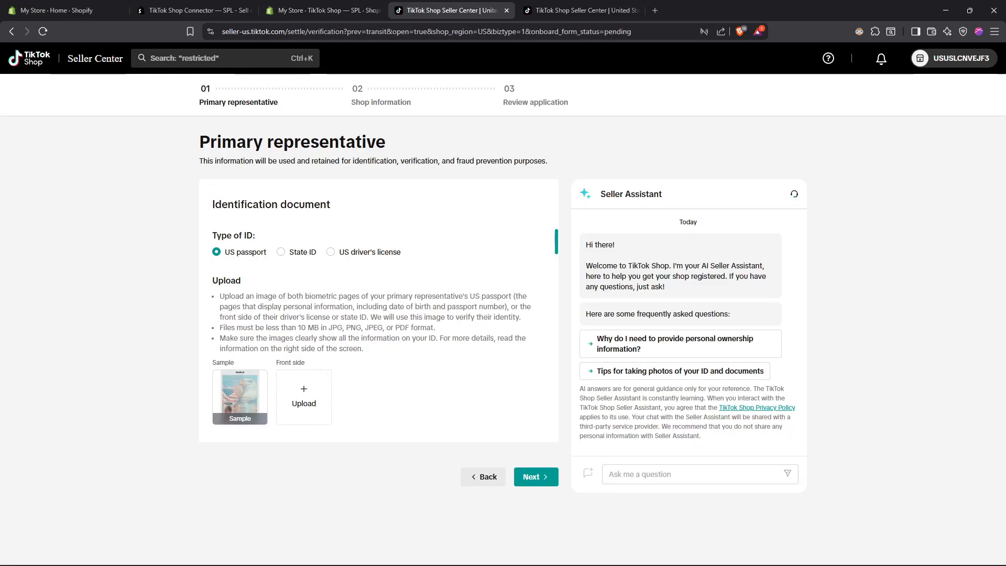
Step: Preview the video on connecting TikTok Shop with Shopify from the TikTok Shop — SPL dashboard and close it
left_click(362, 11)
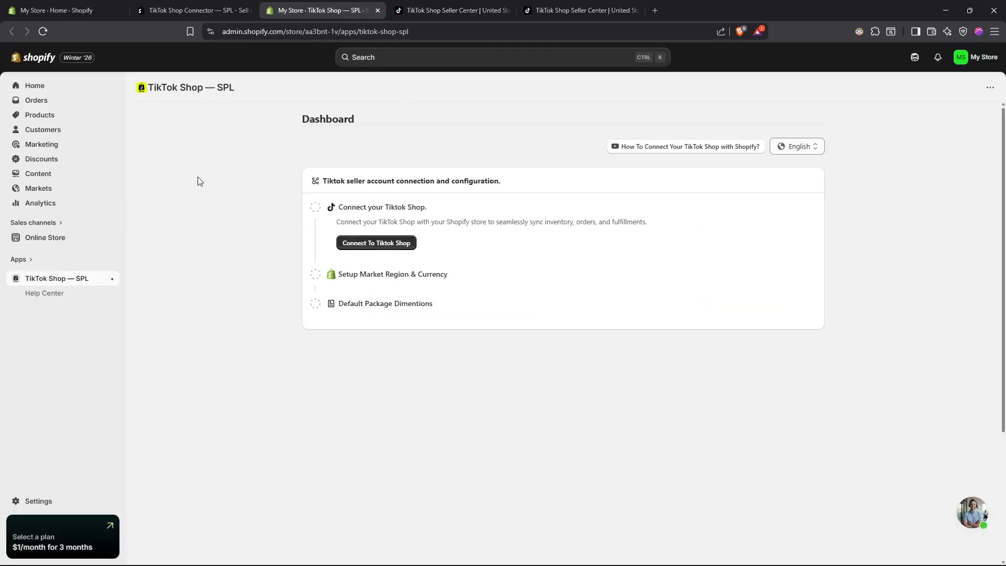
left_click(677, 152)
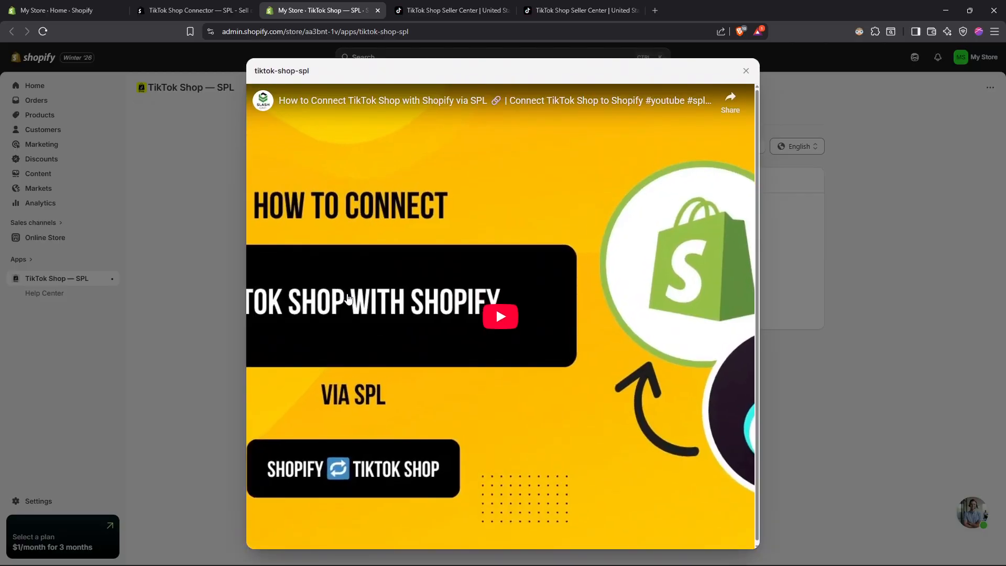
left_click(516, 317)
left_click(400, 370)
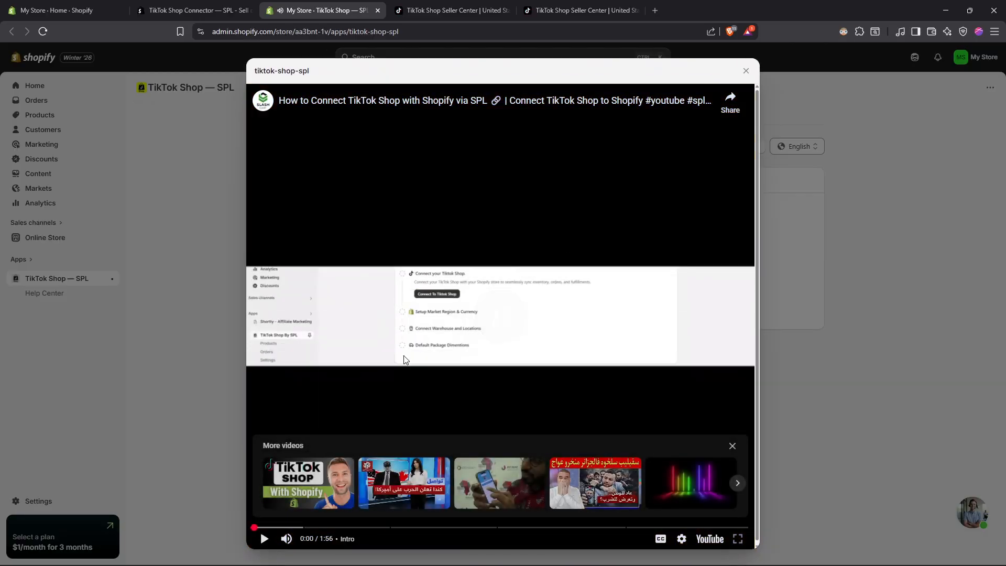
left_click(399, 371)
left_click(400, 371)
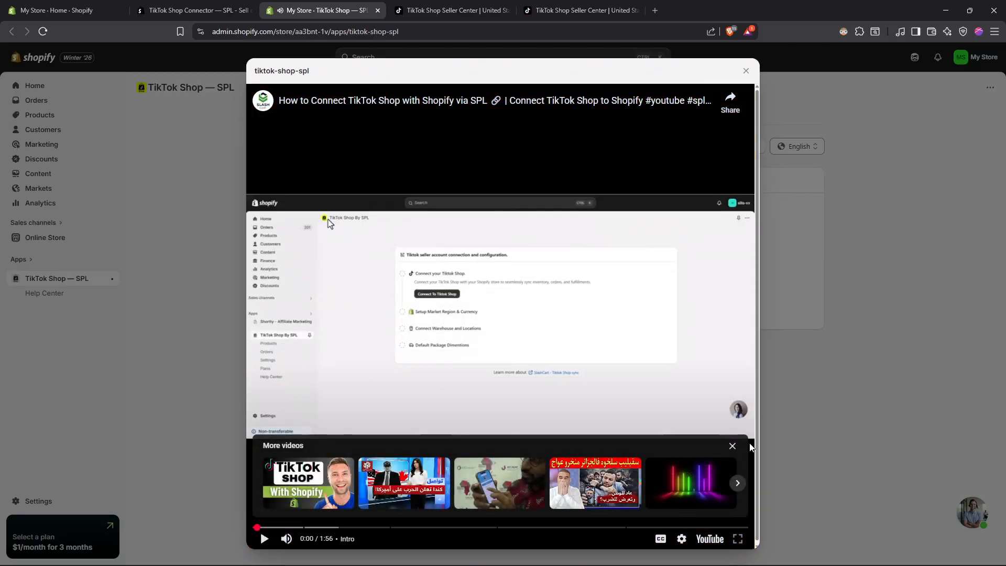
left_click(835, 333)
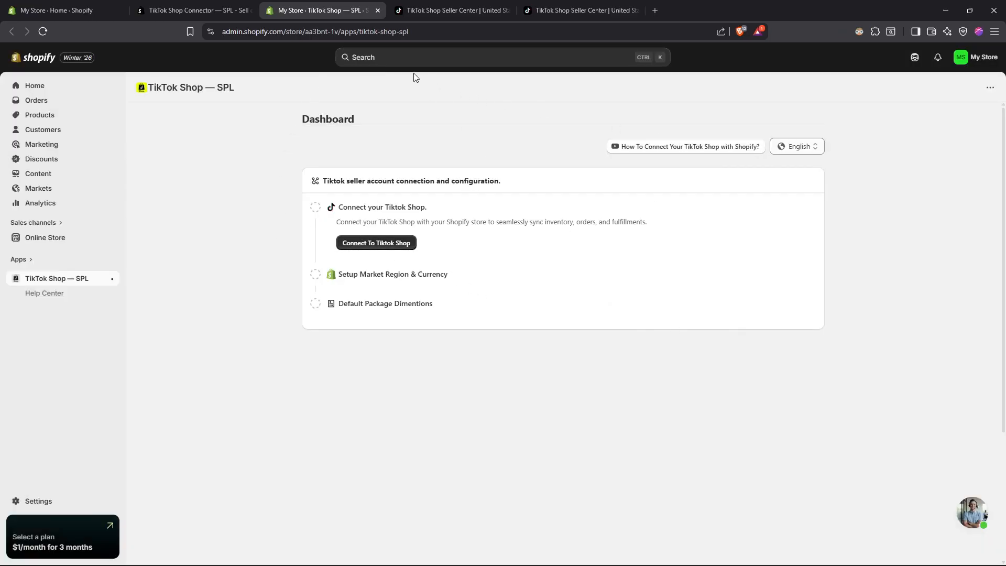
Step: Review the TikTok Shop Connector — SPL listing and the "tiktok shop" app results, and return to the Seller Center verification page
left_click(225, 7)
scroll(425, 288, "down", 10)
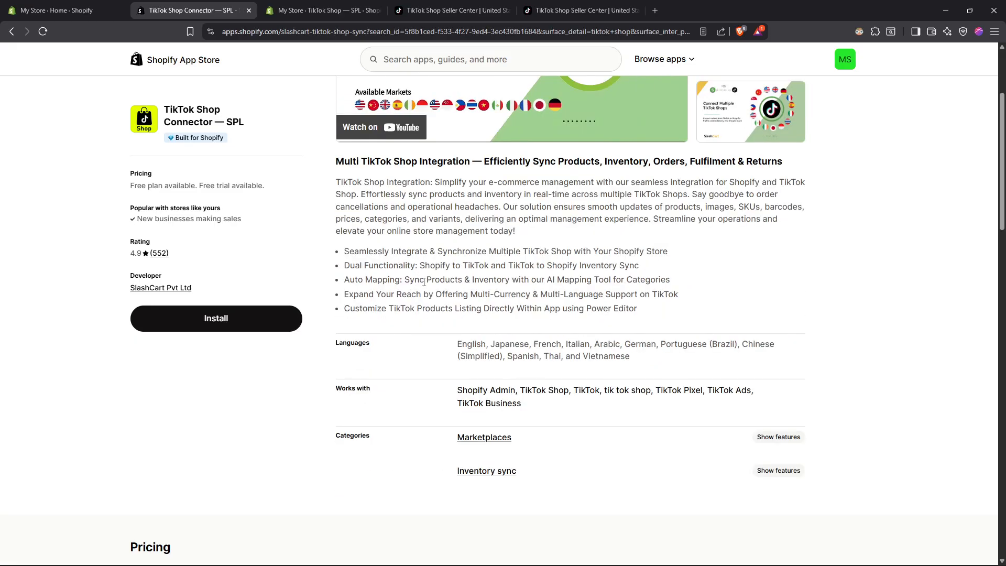
scroll(373, 302, "up", 8)
scroll(373, 301, "up", 2)
key("alt+Left")
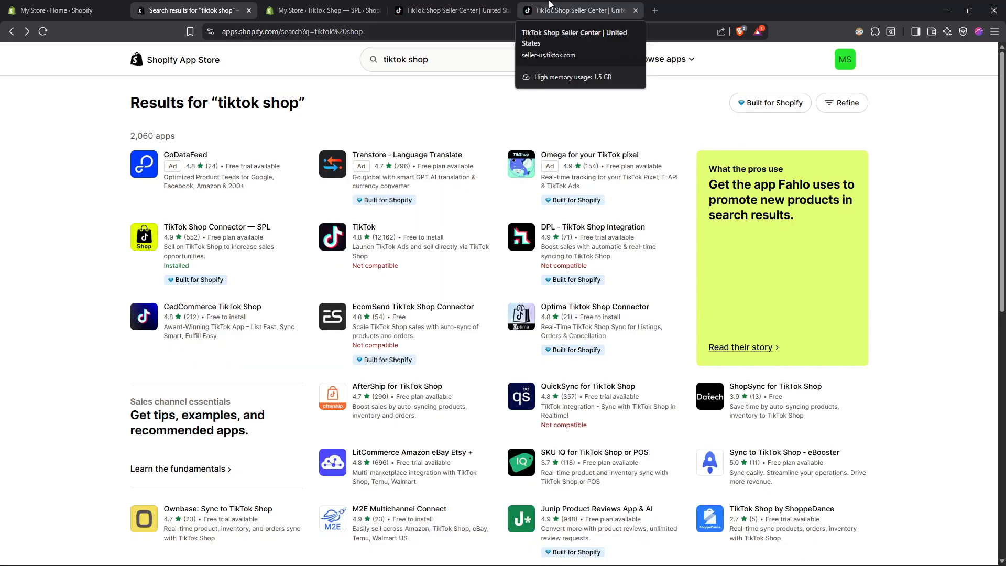
left_click(579, 10)
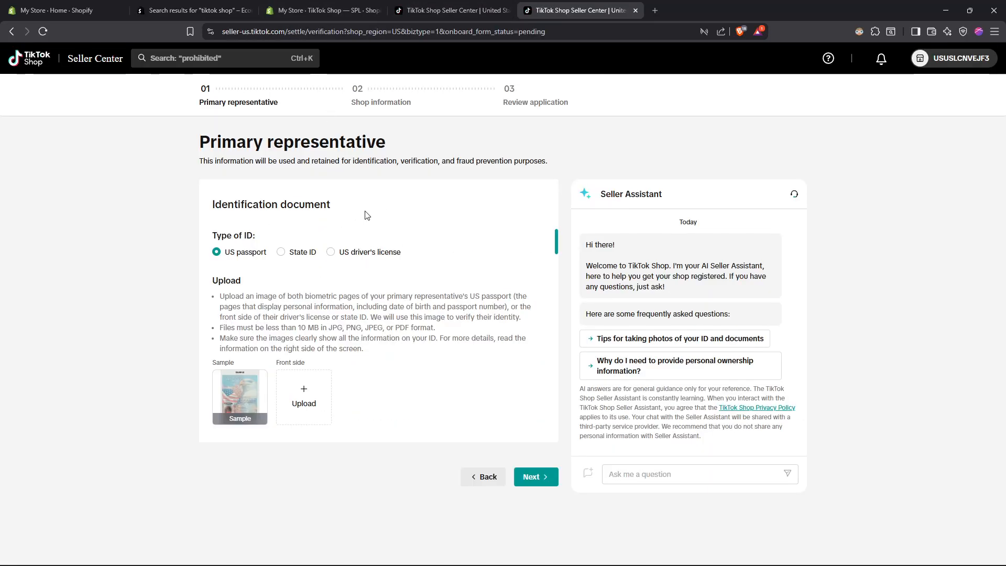